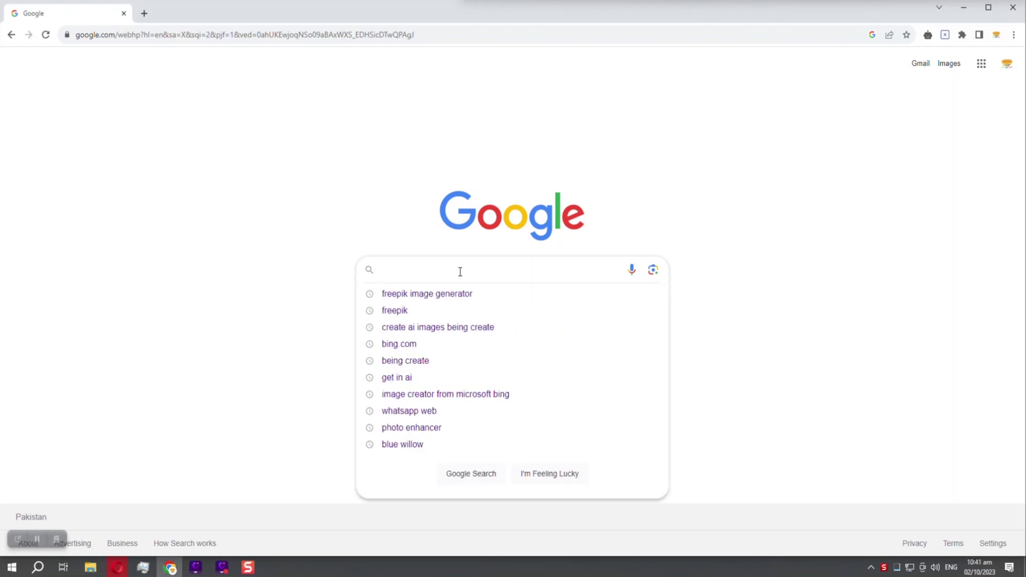
- Search Google for "freepik image generator" and open Freepik's "AI Image Generator - Free Text to Image" result
text(freepi)
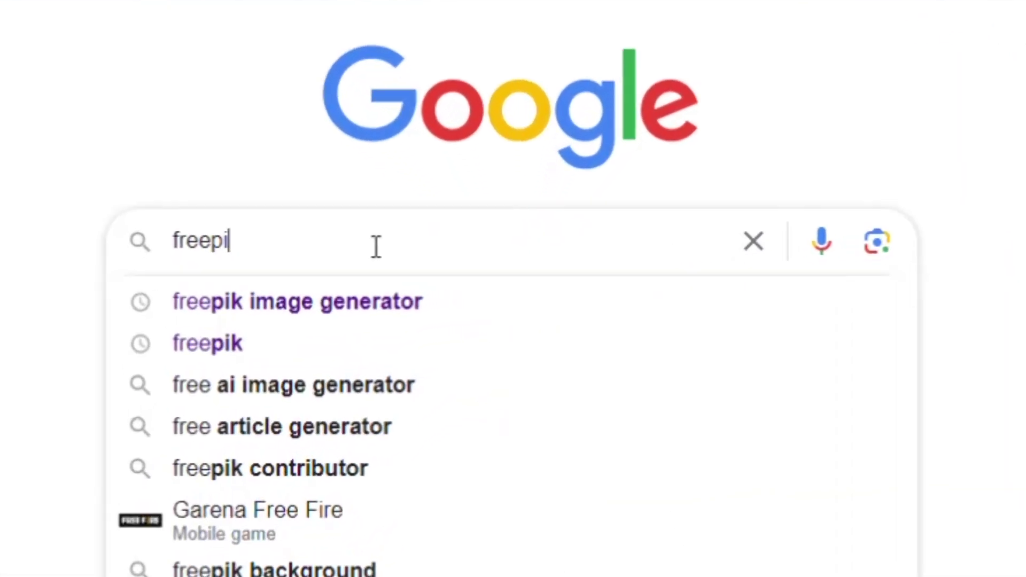
text(k a)
key(BackSpace)
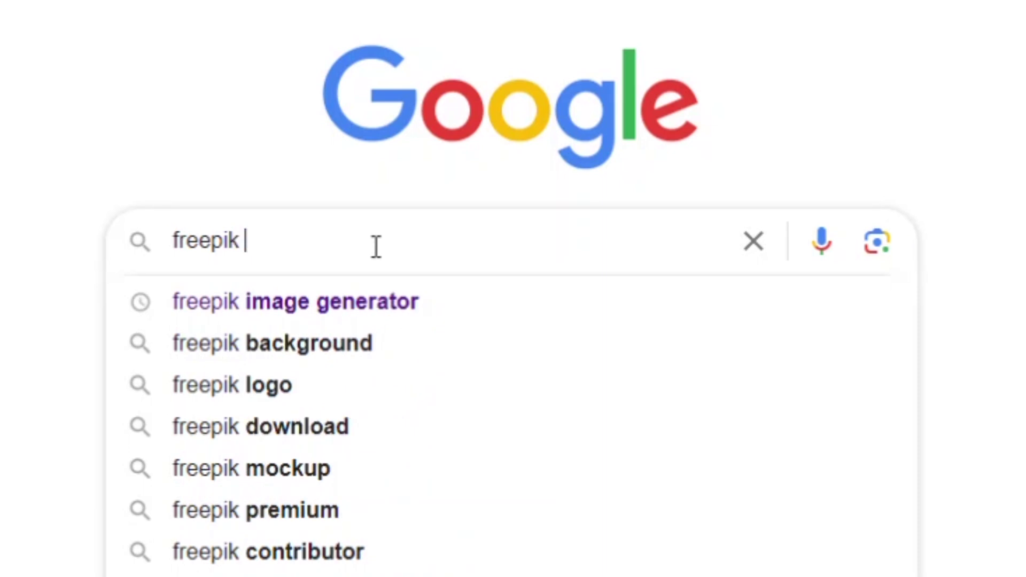
text(images )
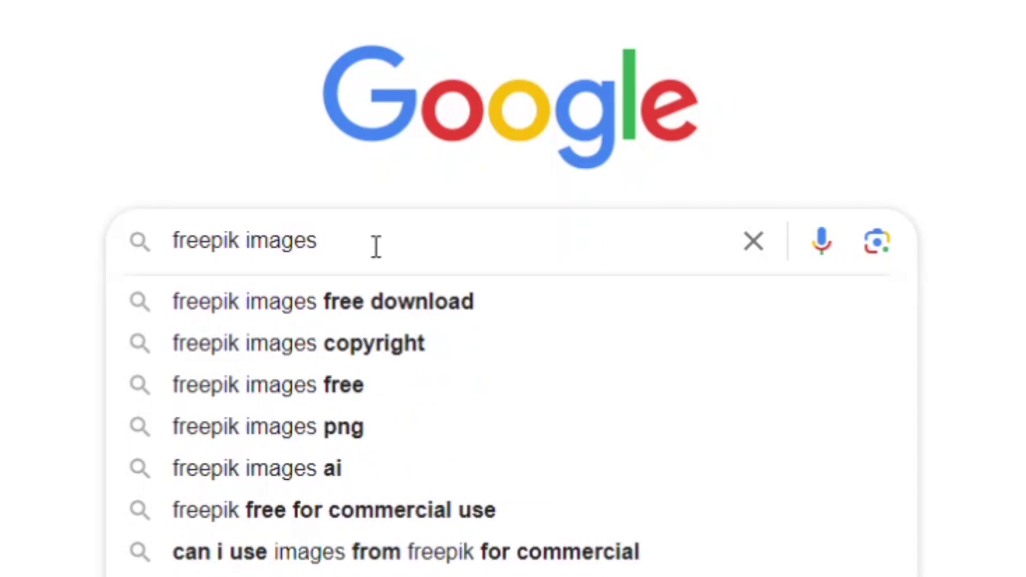
text(gener)
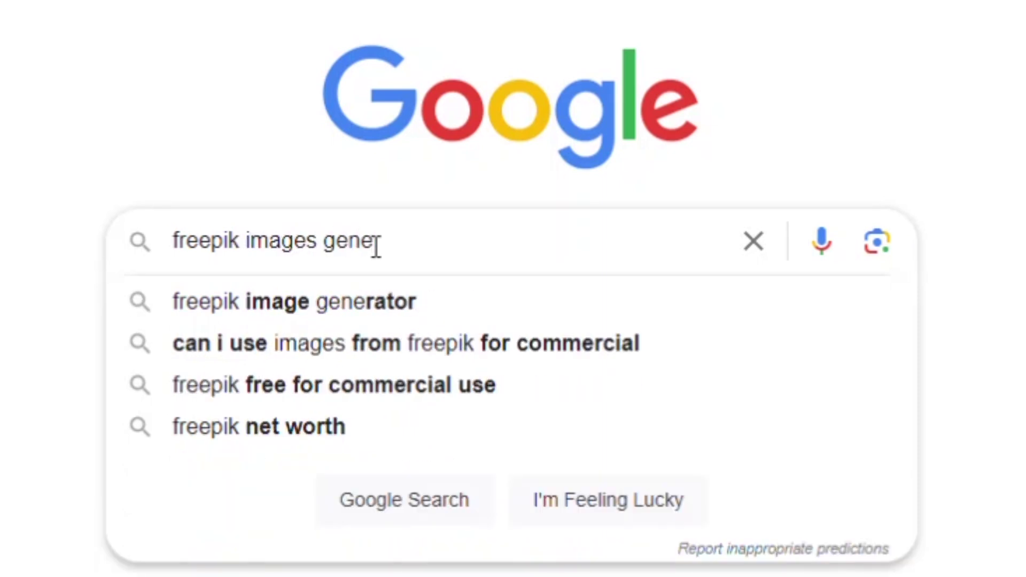
key(Down)
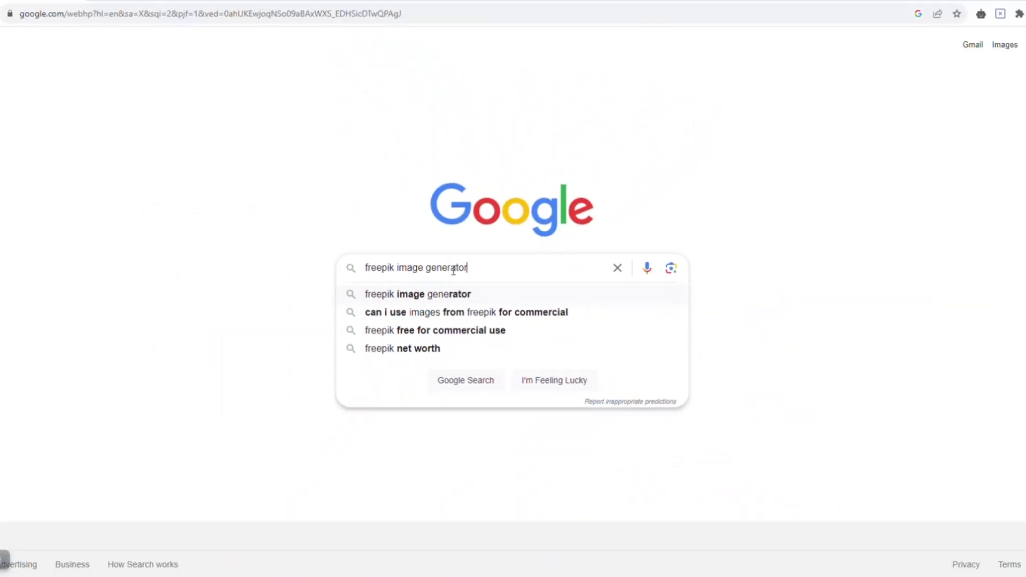
click(457, 292)
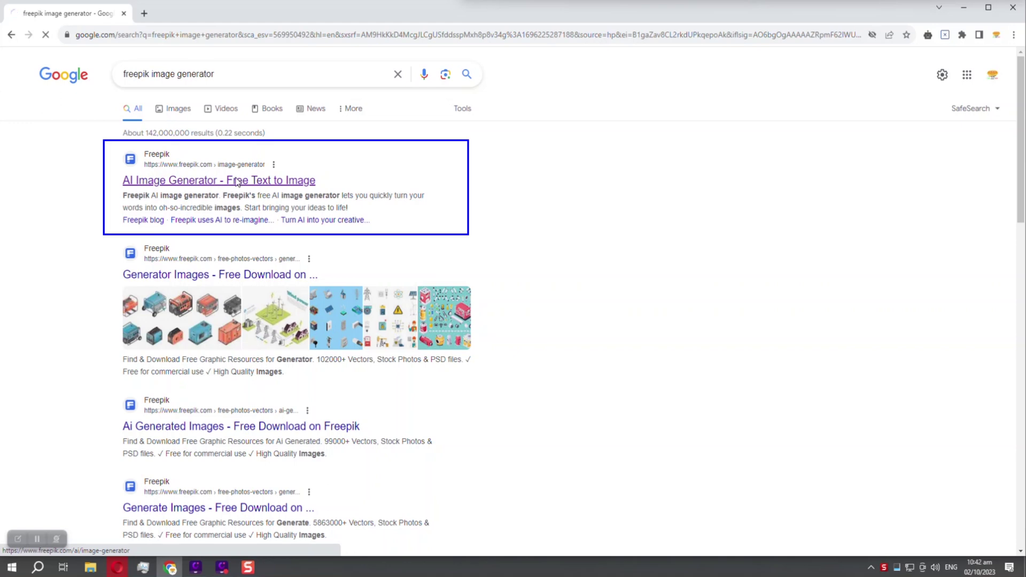
click(237, 182)
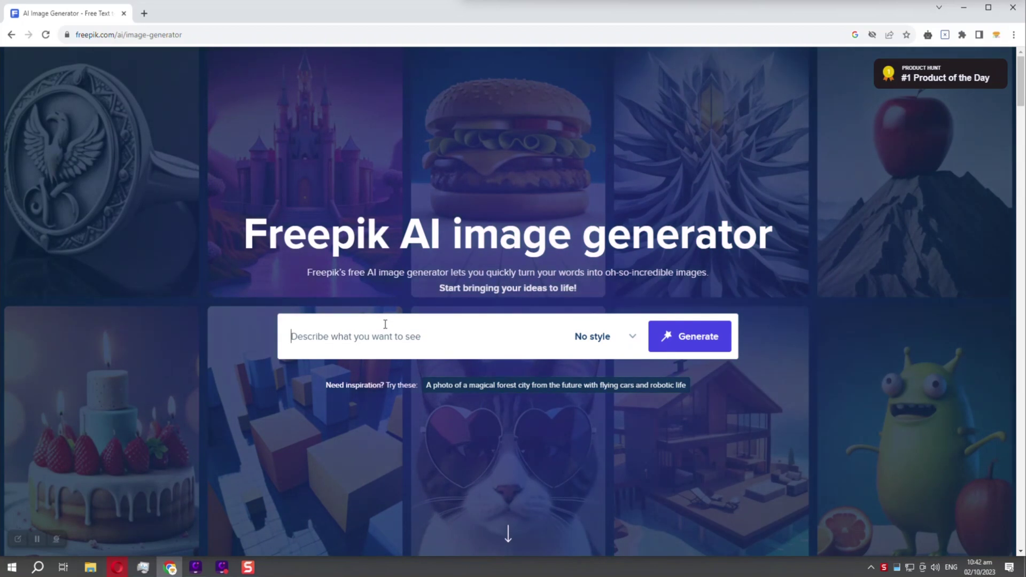
- Generate images from the prompt "panda is riding bicycle" with no style, correcting the spelling of "bicycle"
text(pa)
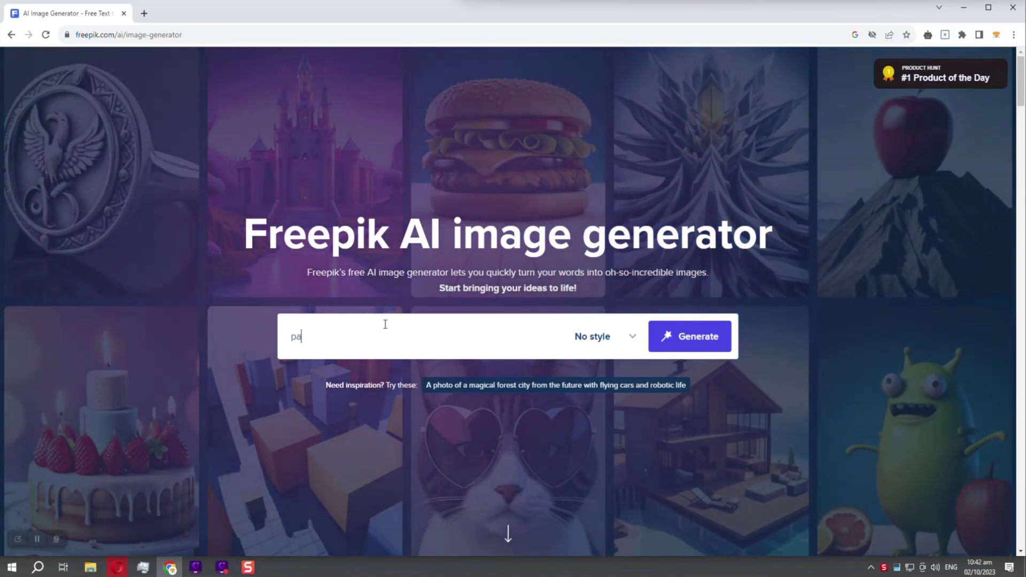
text(nda is )
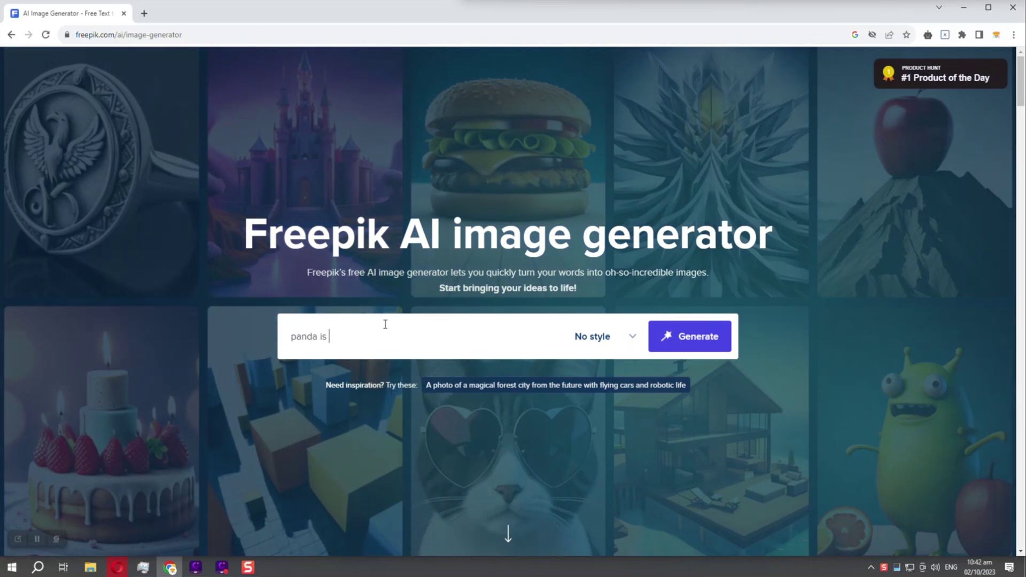
text(rid)
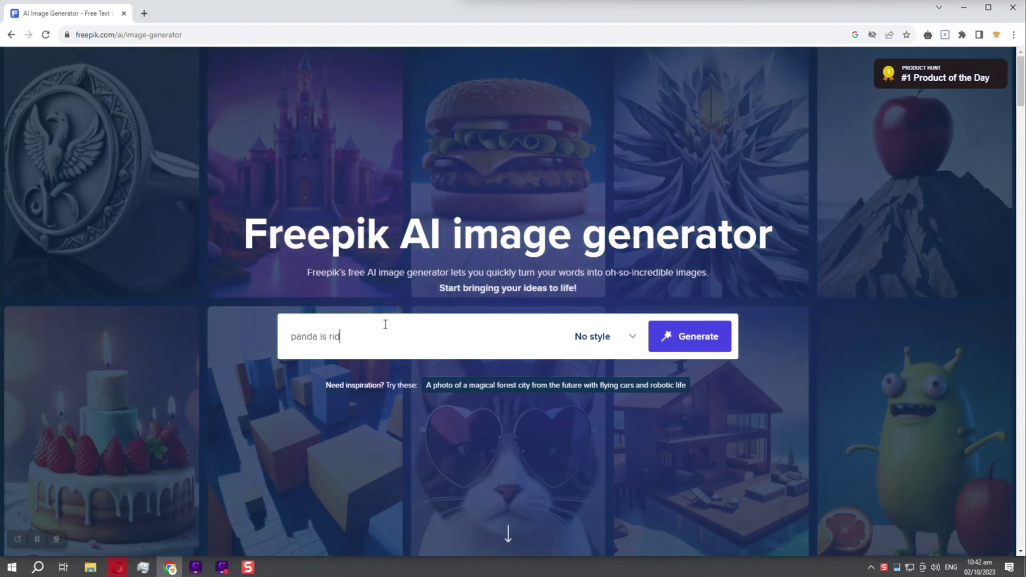
text(ing by)
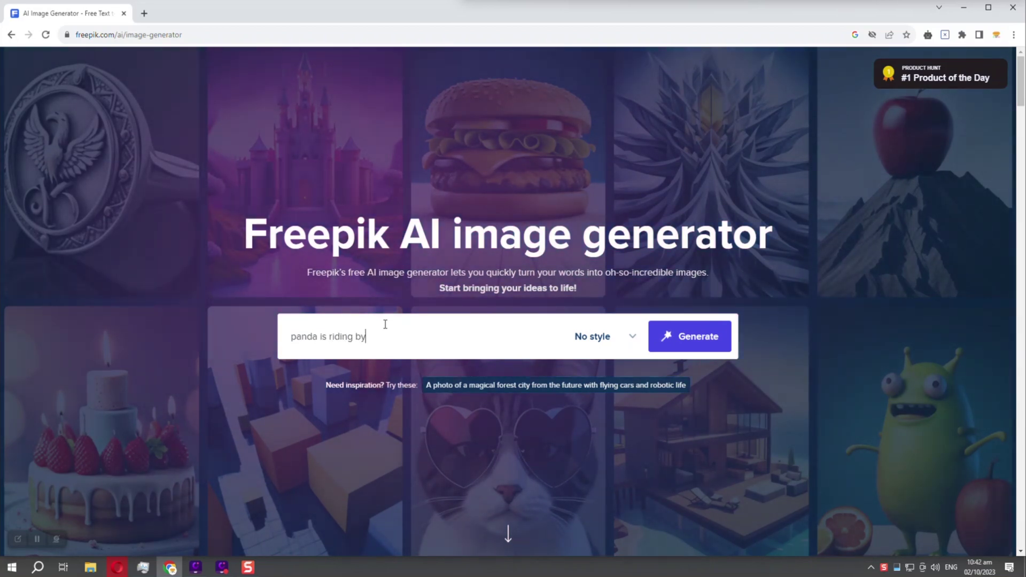
text(c)
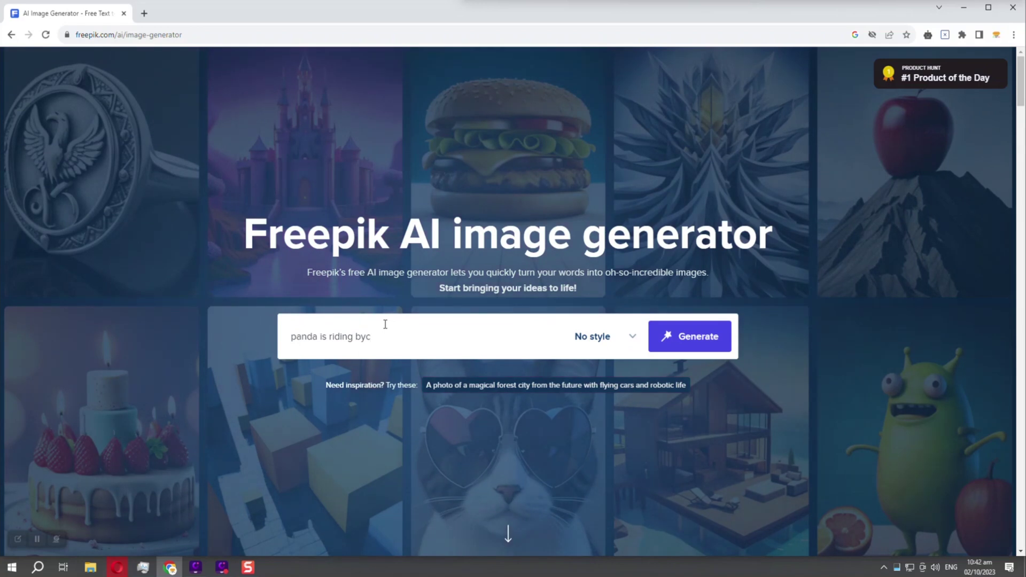
text(ylce)
right_click(374, 337)
click(393, 345)
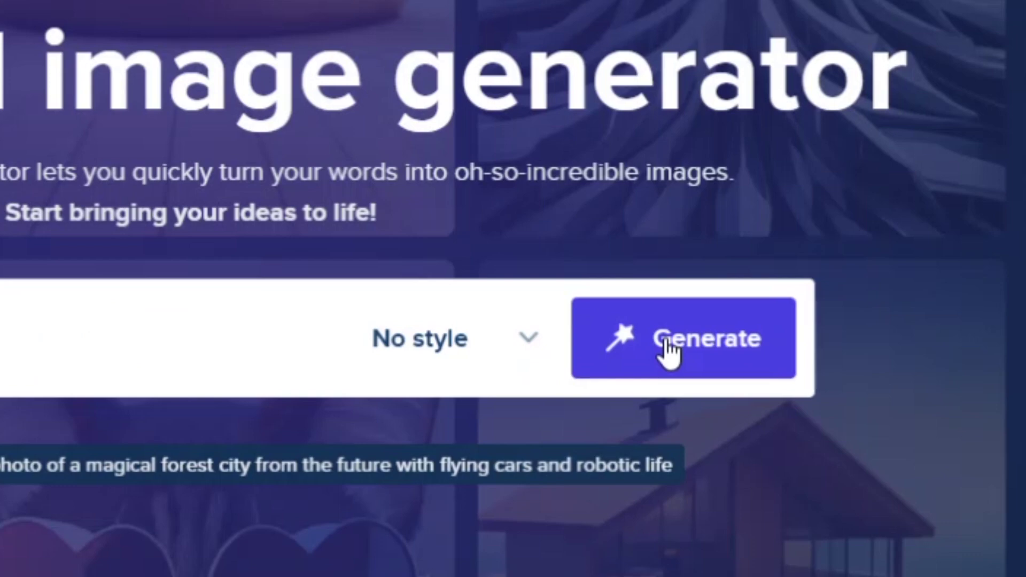
click(679, 350)
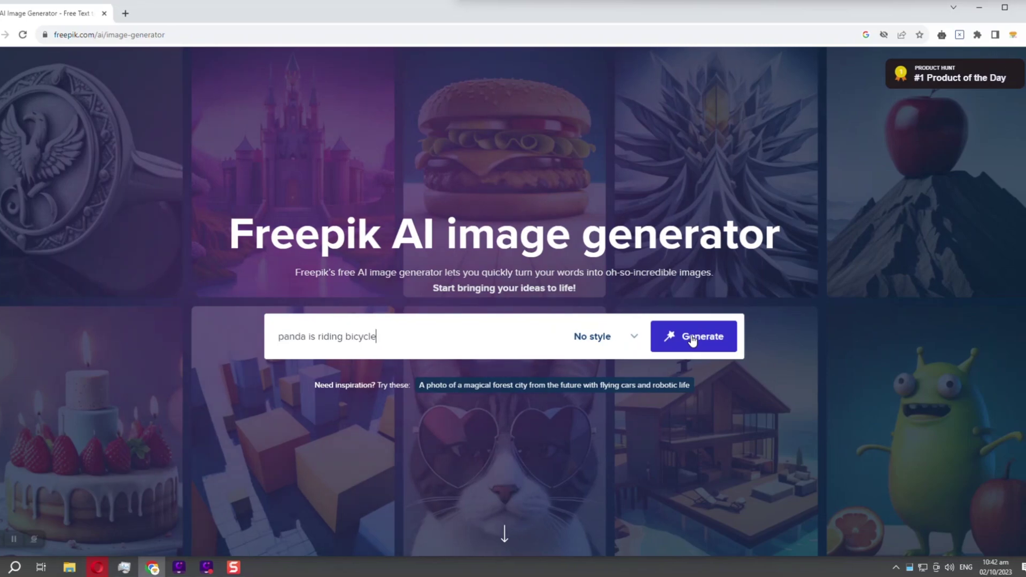
click(693, 337)
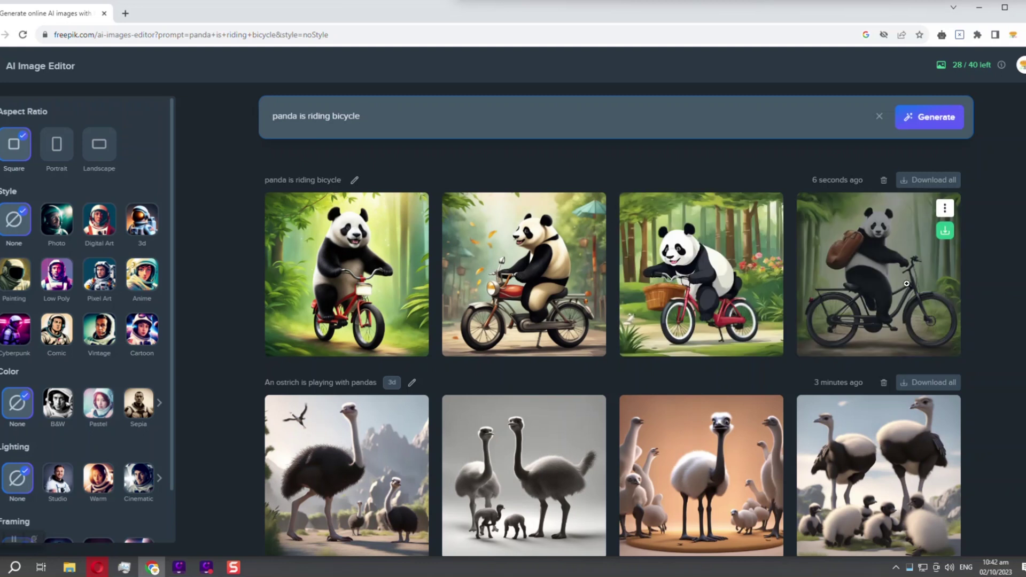
- View each of the four generated panda images enlarged, one after another, and return to the results
click(329, 274)
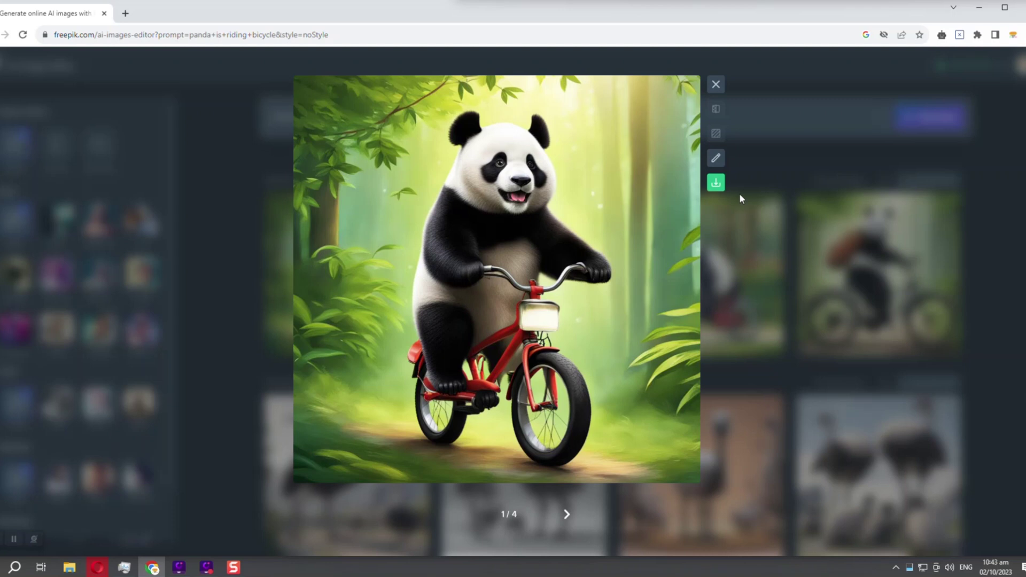
click(717, 84)
click(463, 300)
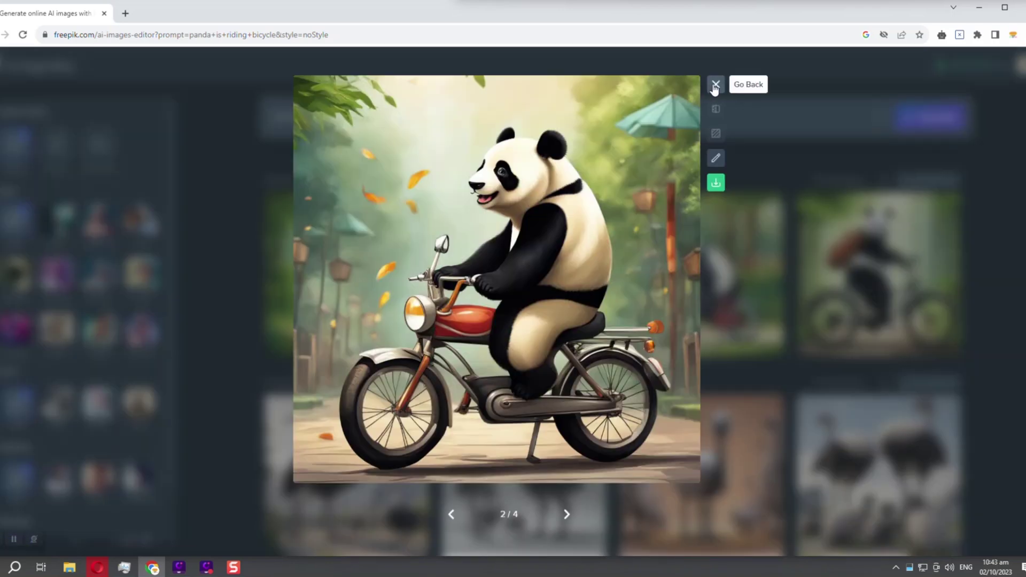
click(715, 87)
click(679, 271)
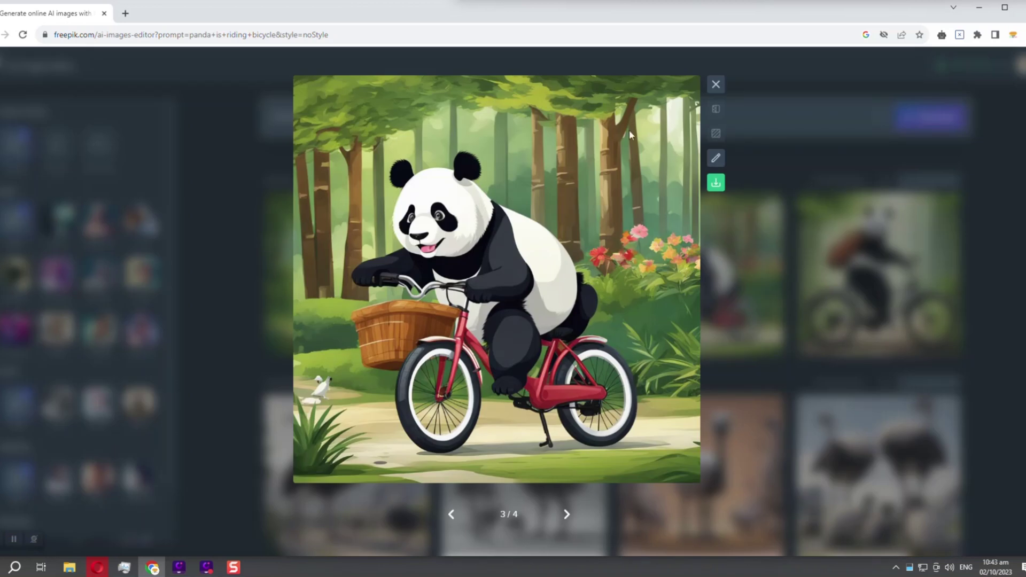
click(716, 84)
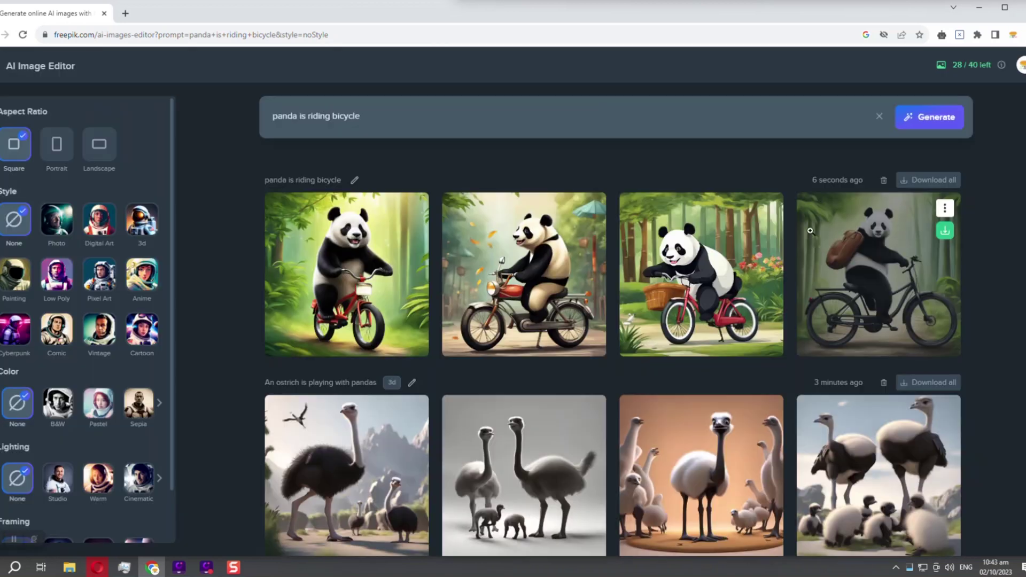
click(867, 284)
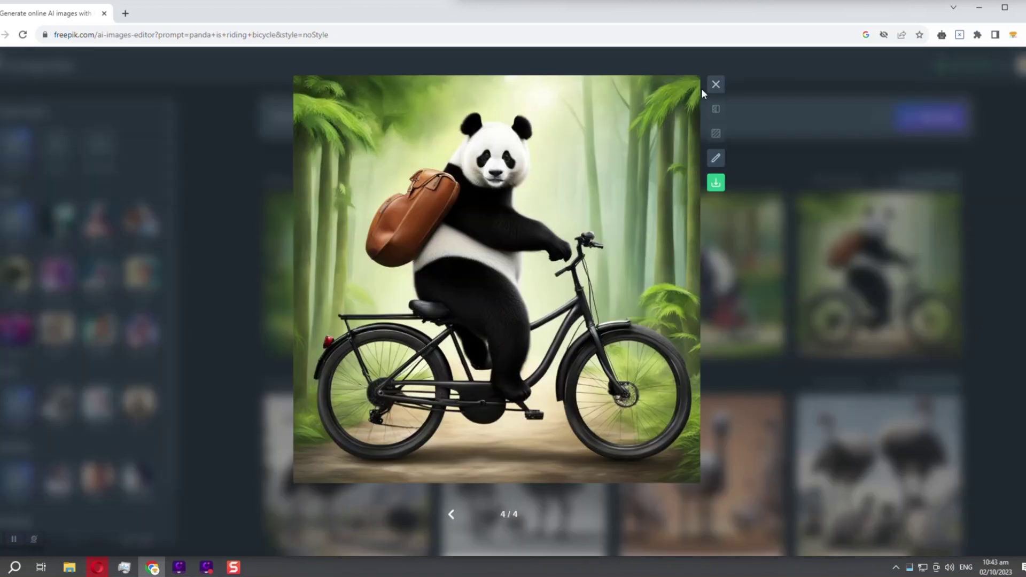
click(717, 85)
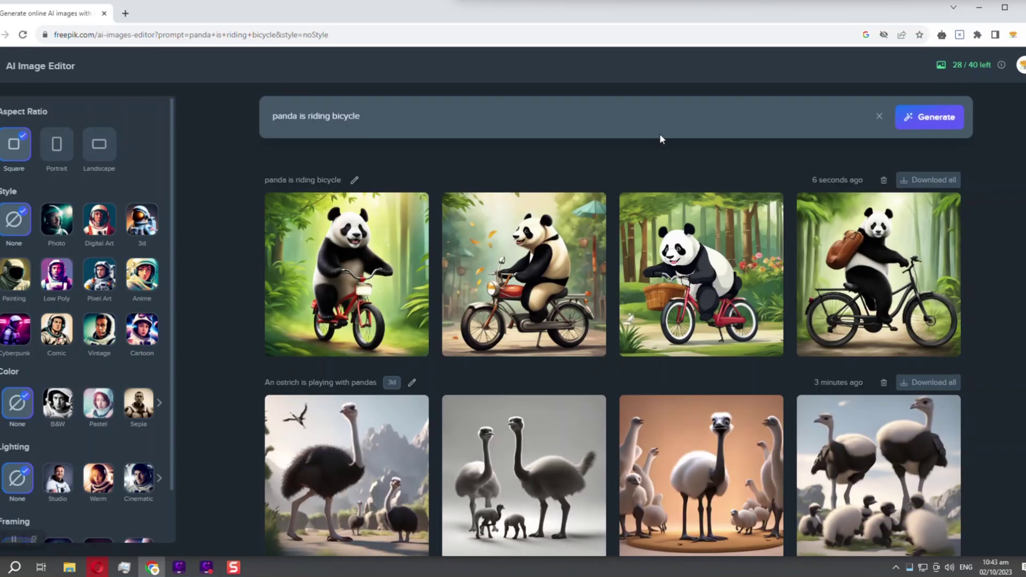
- Download the first panda image for free in standard resolution, 2048x2048 px
click(340, 293)
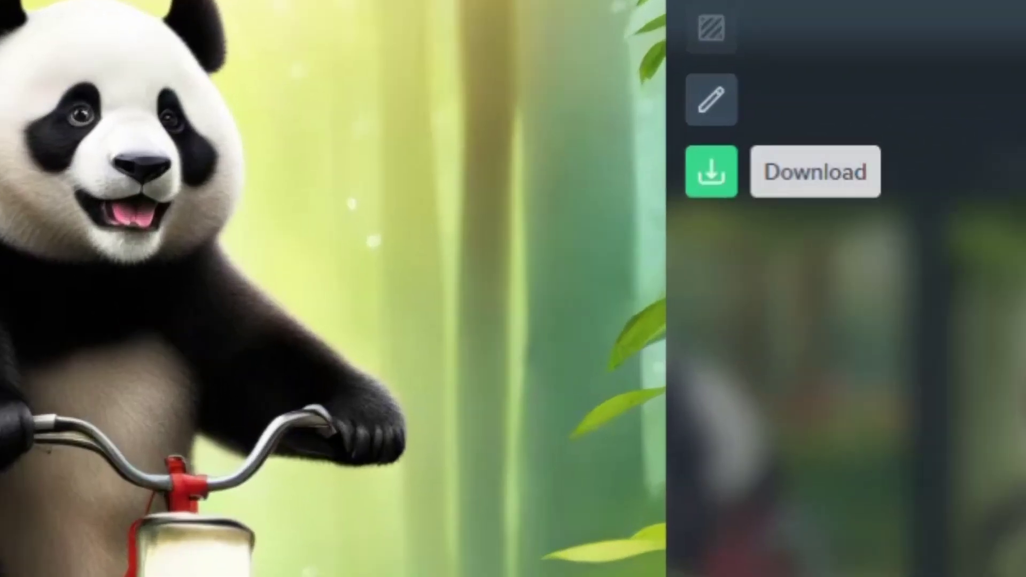
click(719, 171)
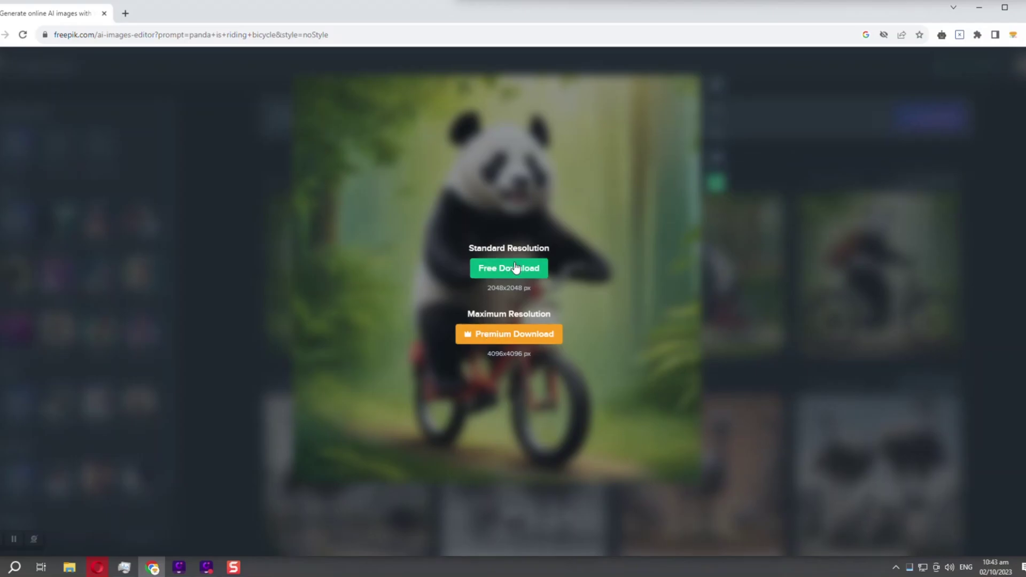
click(512, 269)
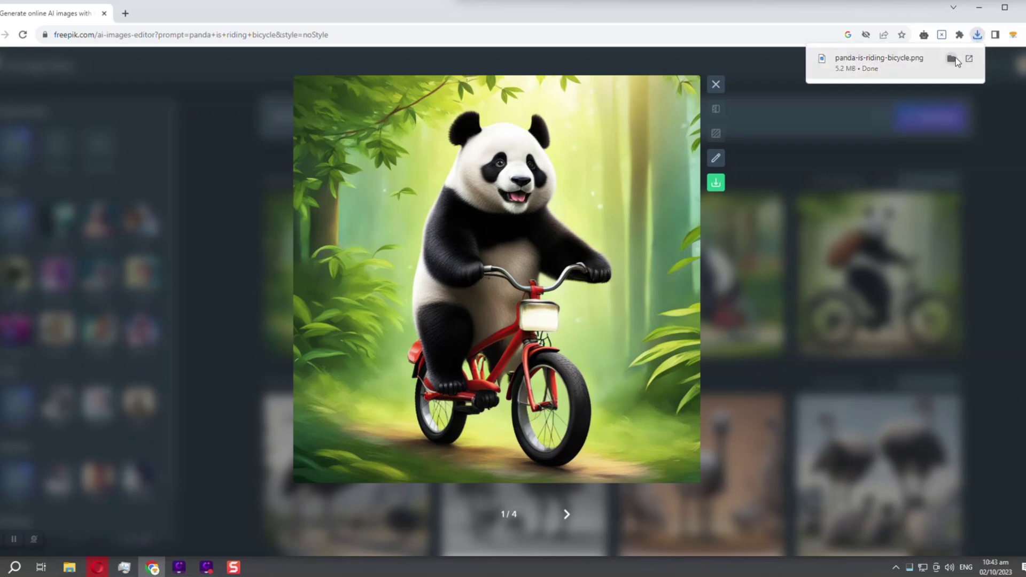
- Show the downloaded panda-is-riding-bicycle.png in its folder to check it, and return to the generated image results
click(956, 60)
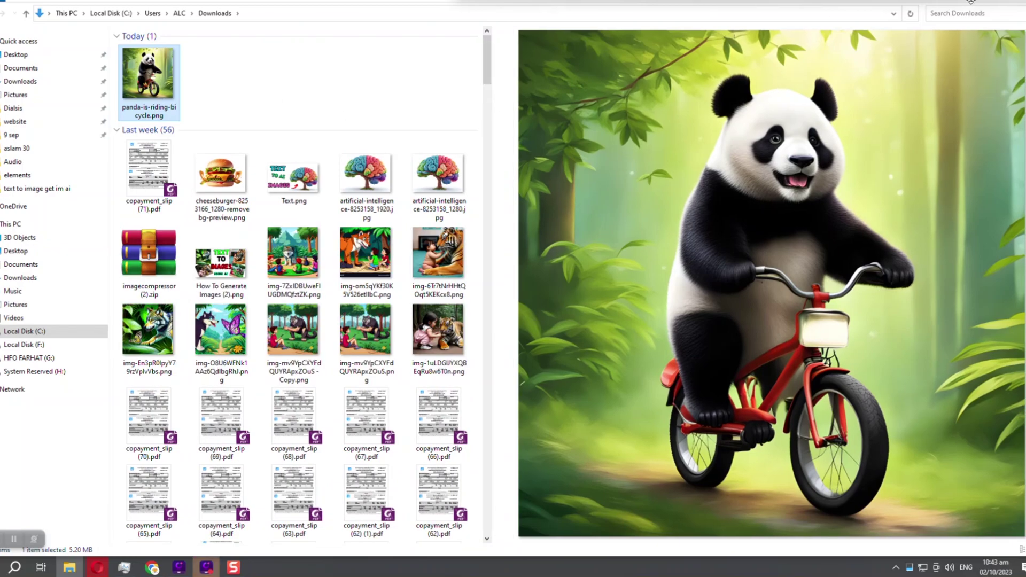
click(407, 83)
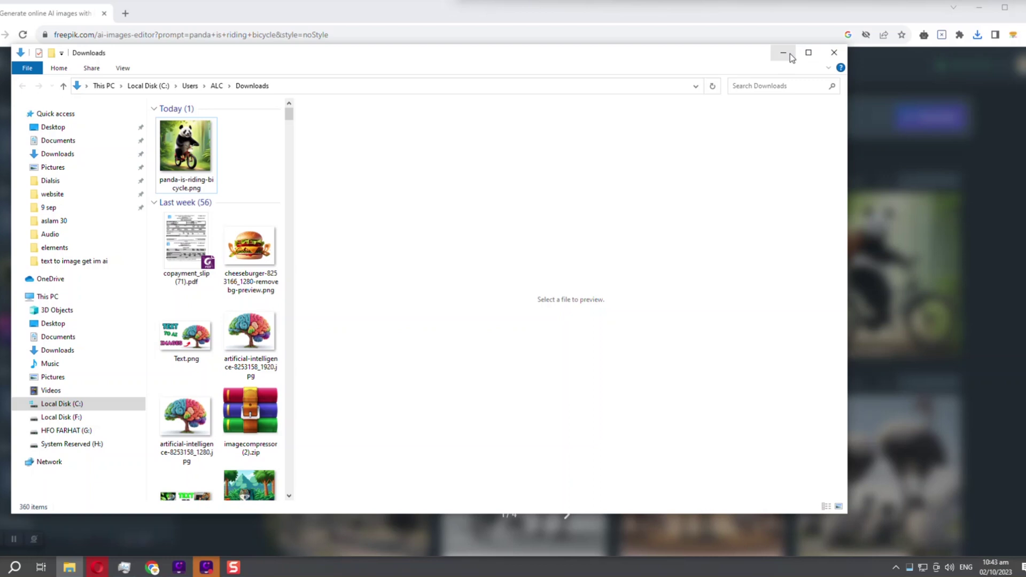
click(789, 54)
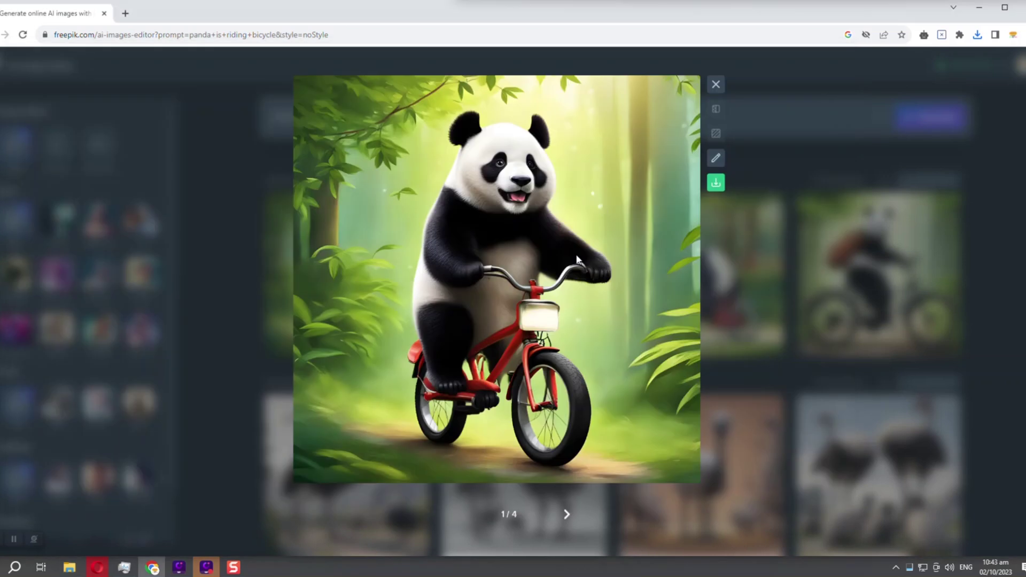
click(716, 85)
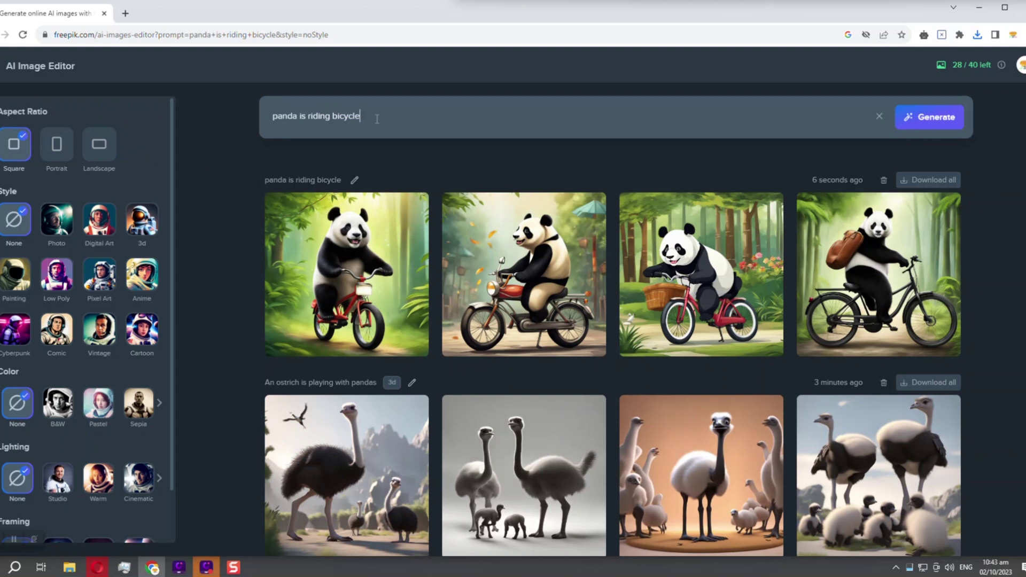
- Replace "panda" with "ostrich" in the prompt and generate images for "ostrich is riding bicycle"
drag(299, 116, 269, 116)
text(o)
text(strich)
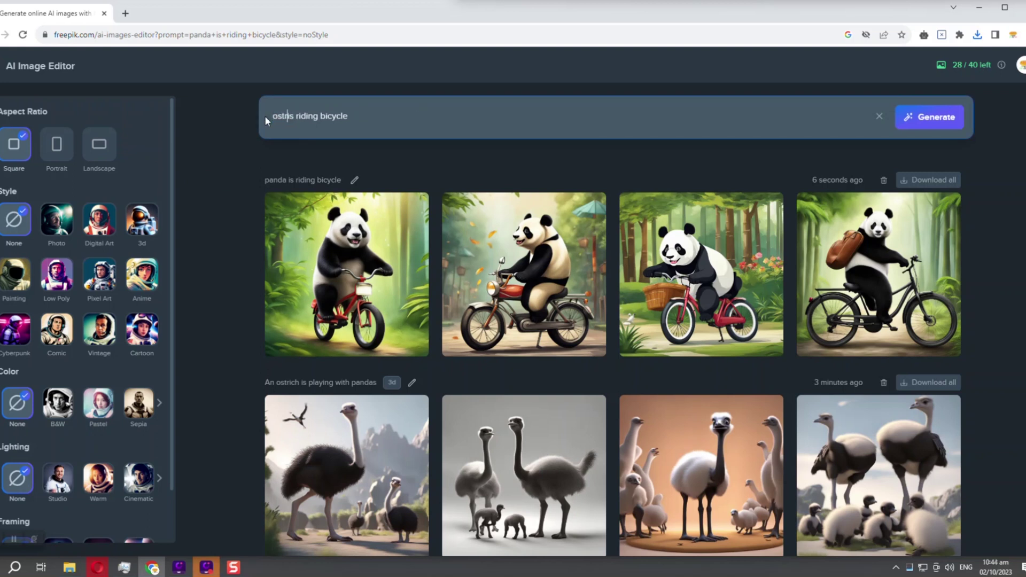
key(Return)
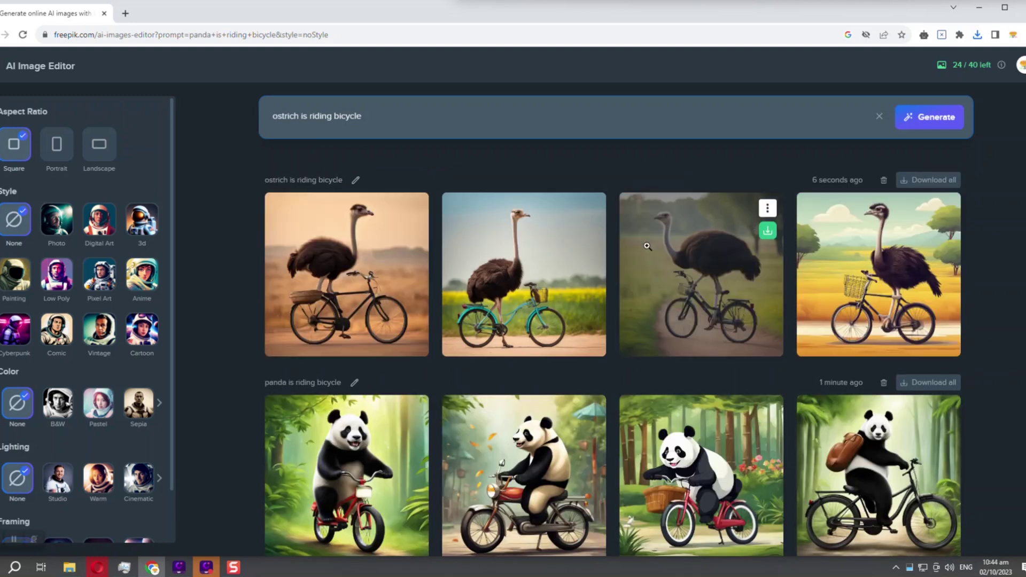
- View the four generated ostrich images enlarged, going from the fourth to the first
click(877, 273)
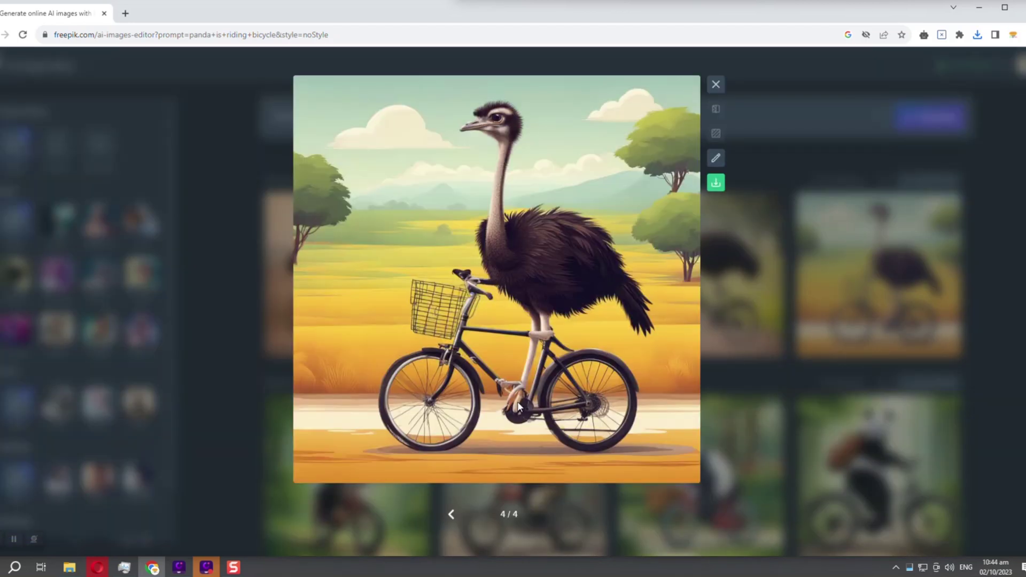
click(748, 248)
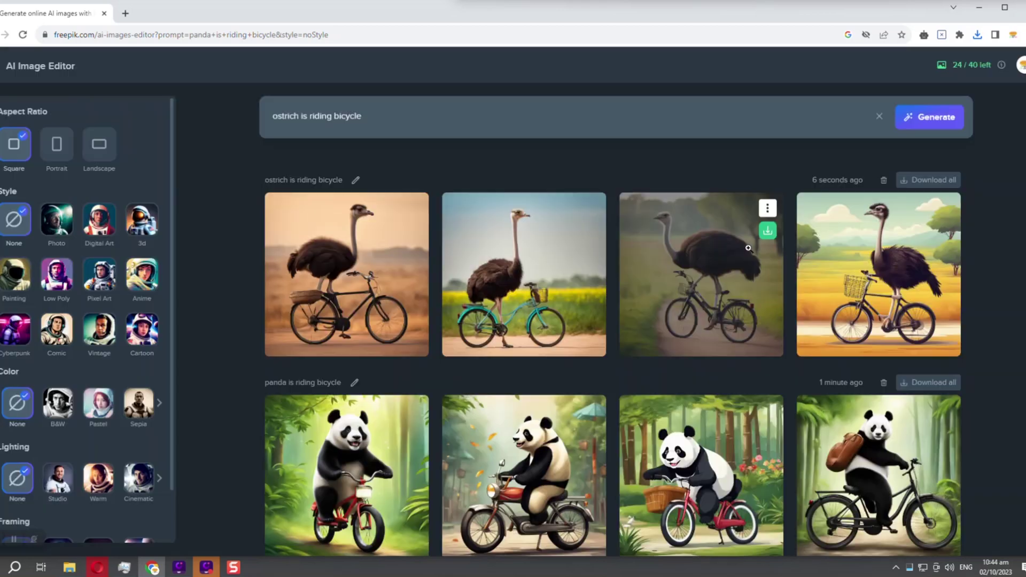
click(748, 249)
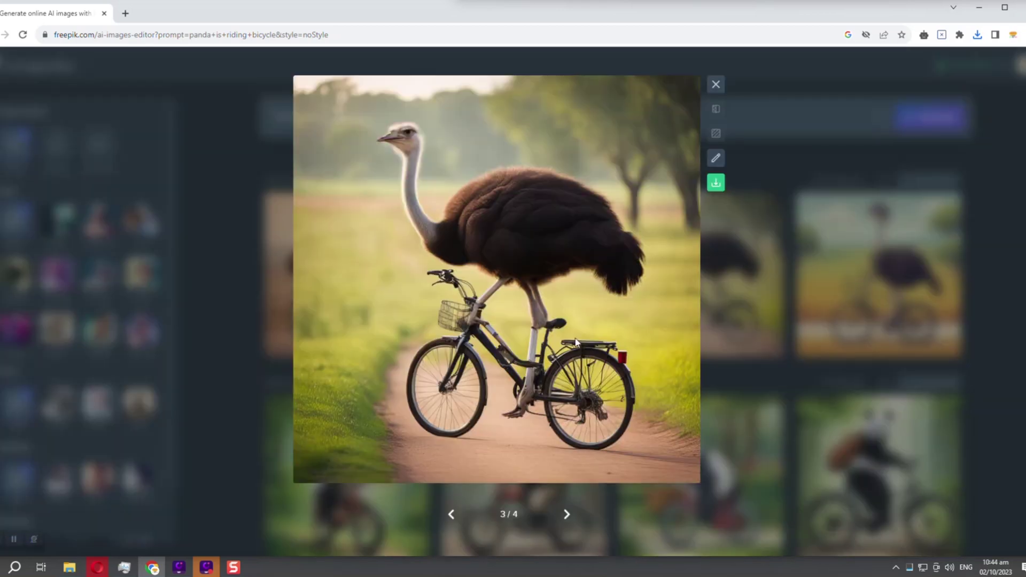
click(716, 84)
click(492, 276)
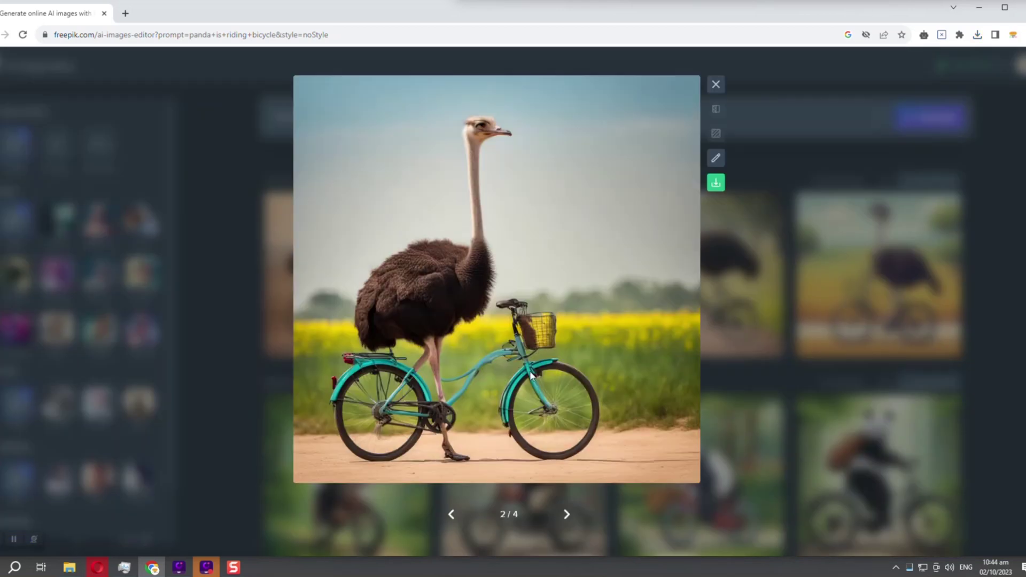
click(746, 68)
click(412, 251)
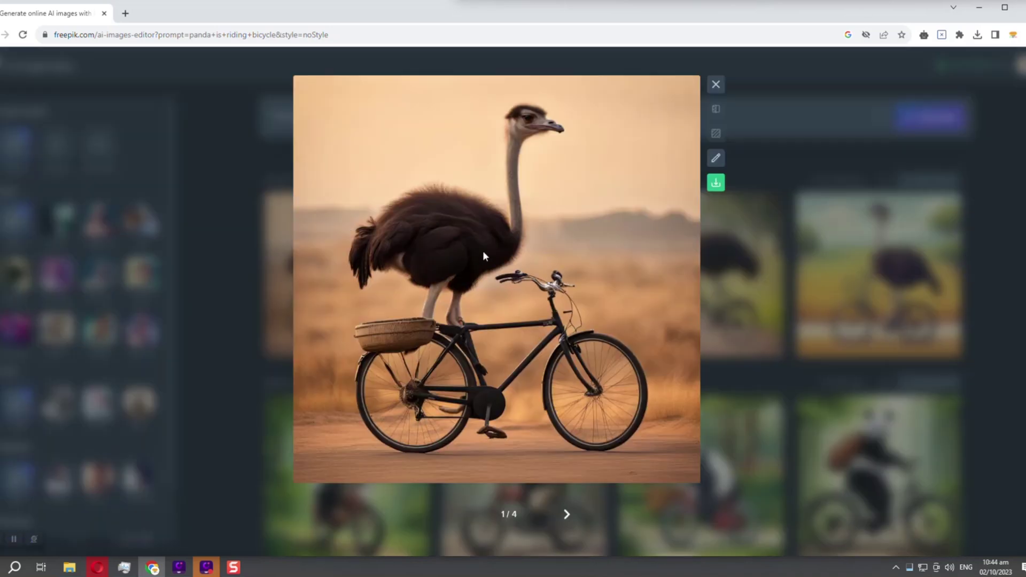
- Download the fourth ostrich image, the illustrated one with yellow fields, and close its enlarged view
key(Left)
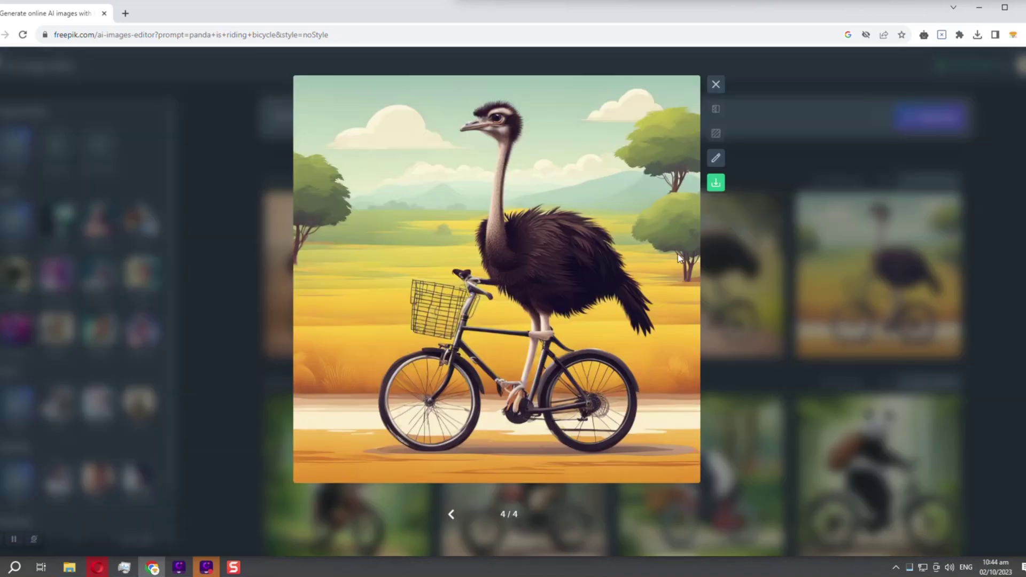
click(716, 182)
click(716, 84)
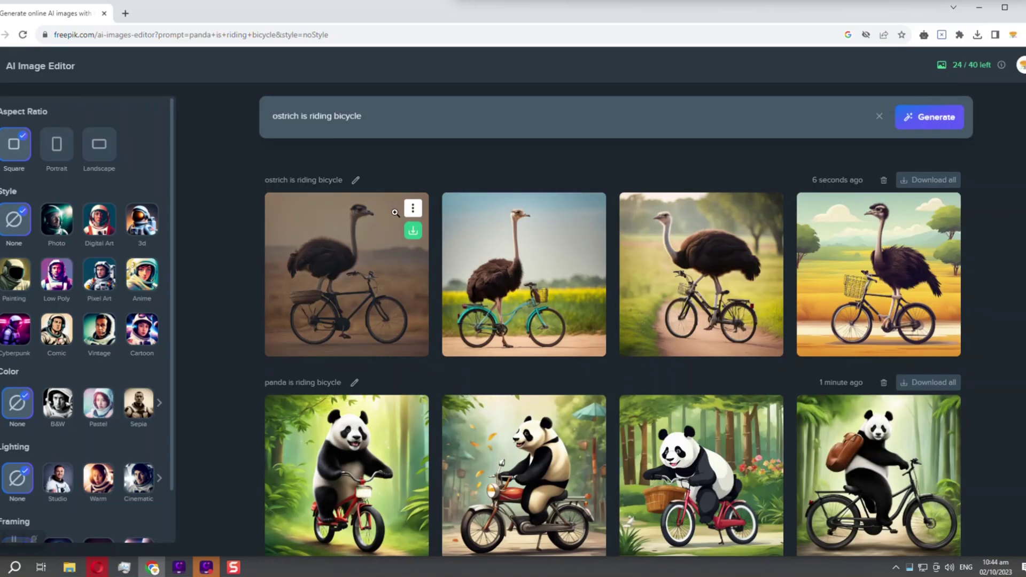
- Replace the whole prompt with "a little dinosaurs is playing with kids", correcting the misspelled words, and generate the images
click(373, 114)
drag(373, 114, 260, 120)
text(a littel)
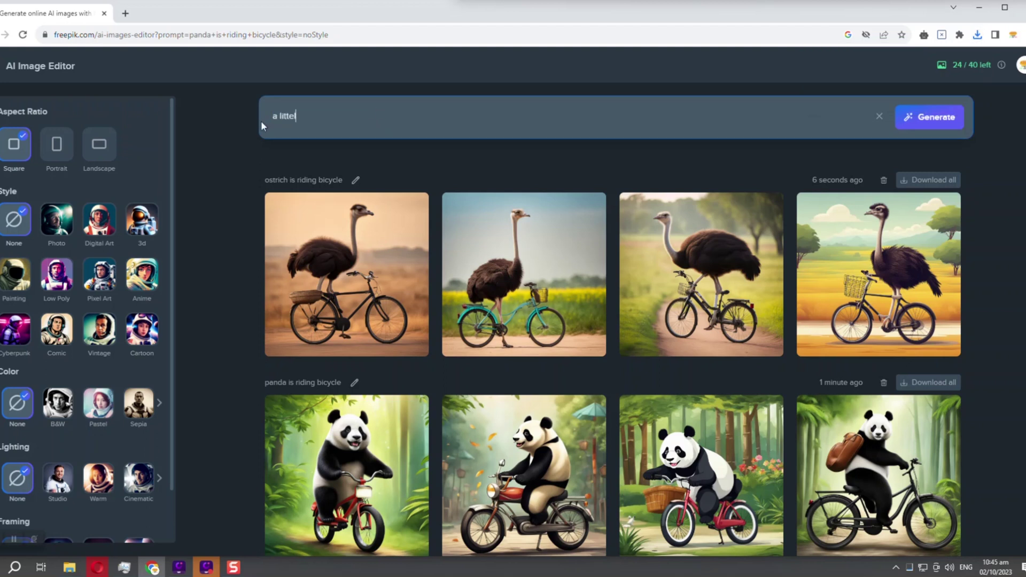
text(e dinasors)
right_click(280, 113)
click(337, 123)
right_click(322, 115)
click(342, 123)
text(is playing with kids)
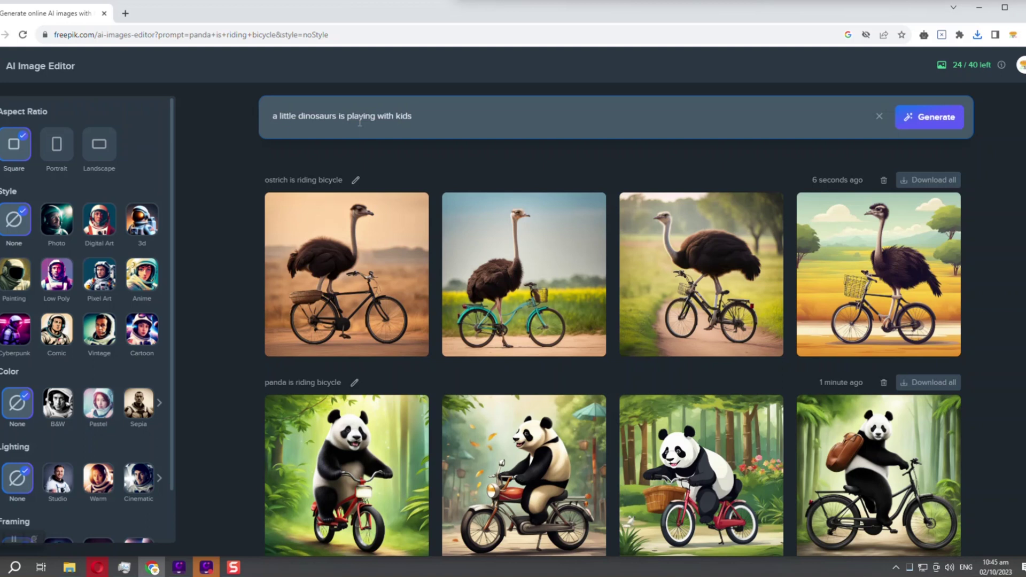
click(941, 118)
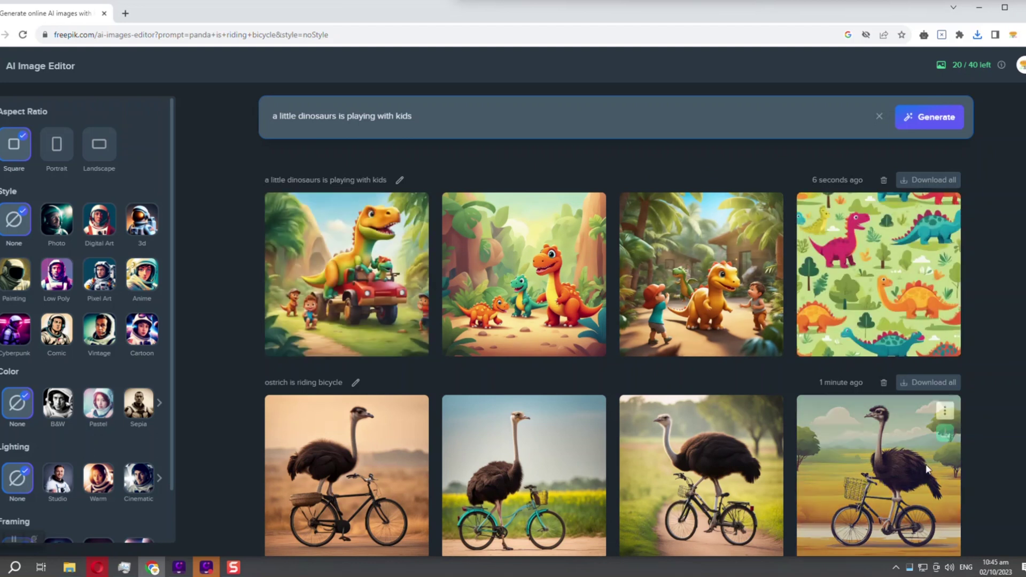
- Enlarge the third dinosaur image, download it and return to the generated results
click(689, 309)
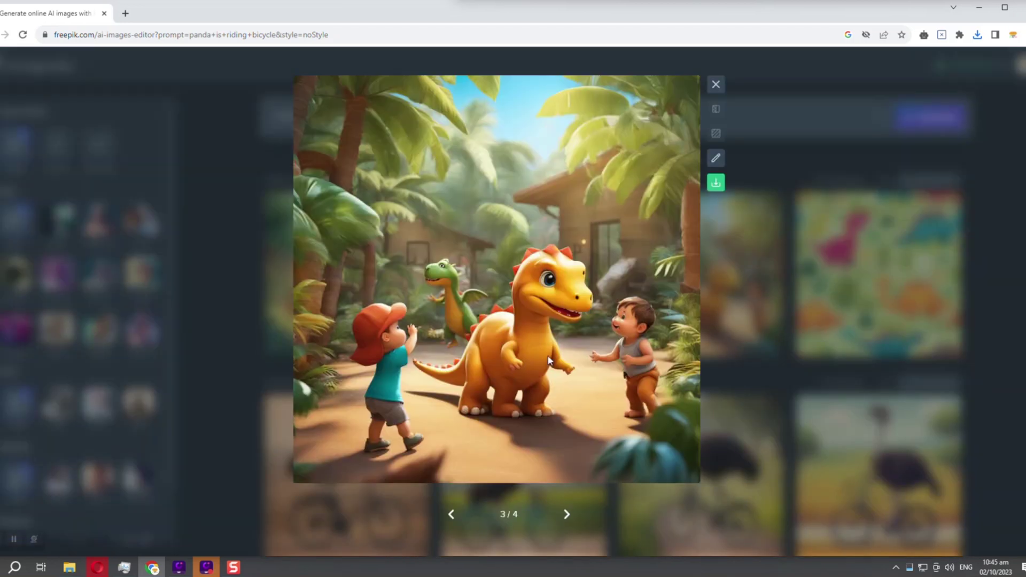
click(717, 183)
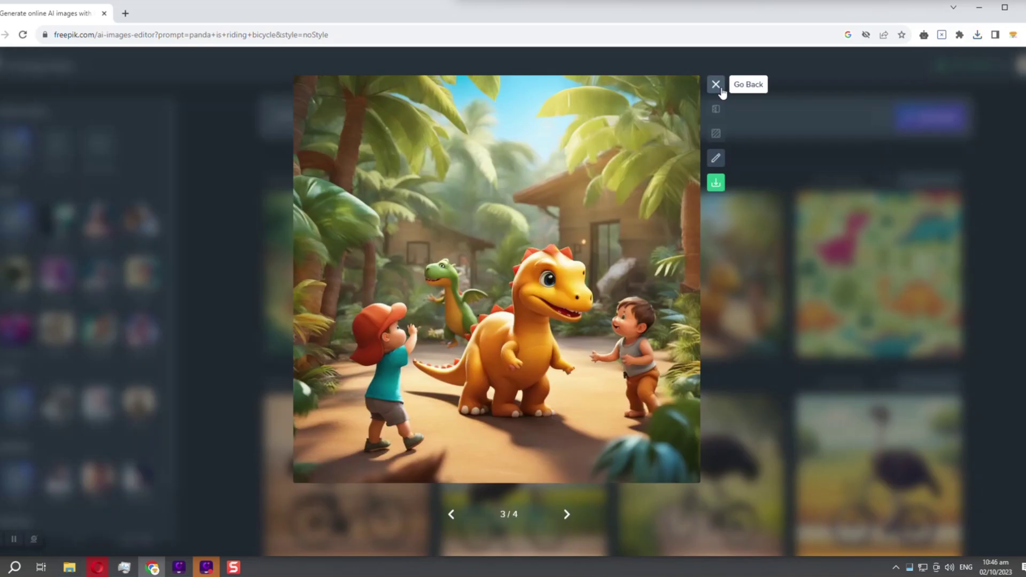
click(721, 91)
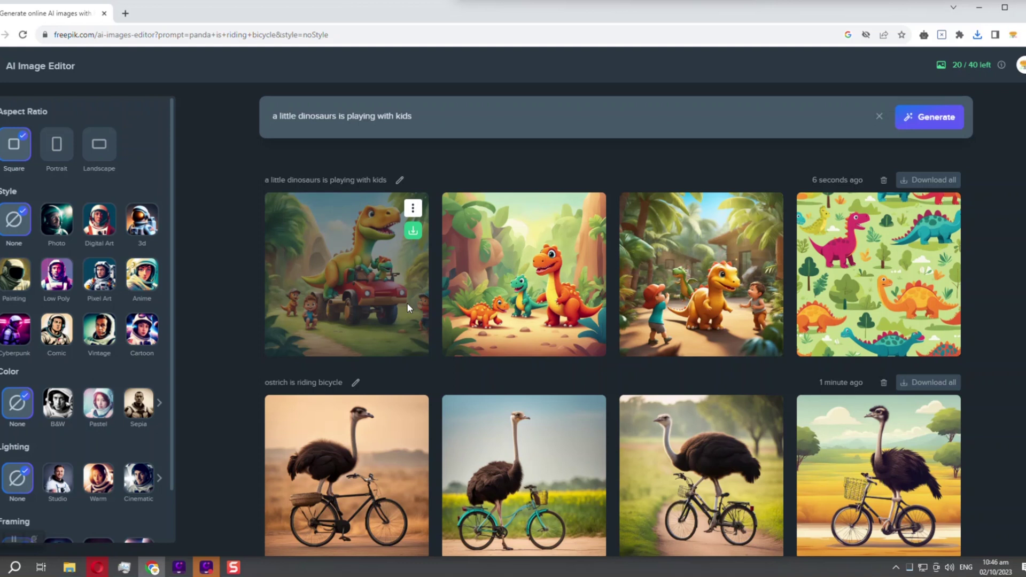
- Change the prompt to "eagle is playing with kids" by replacing "dinosaurs" and removing "a little", and generate the images
click(458, 112)
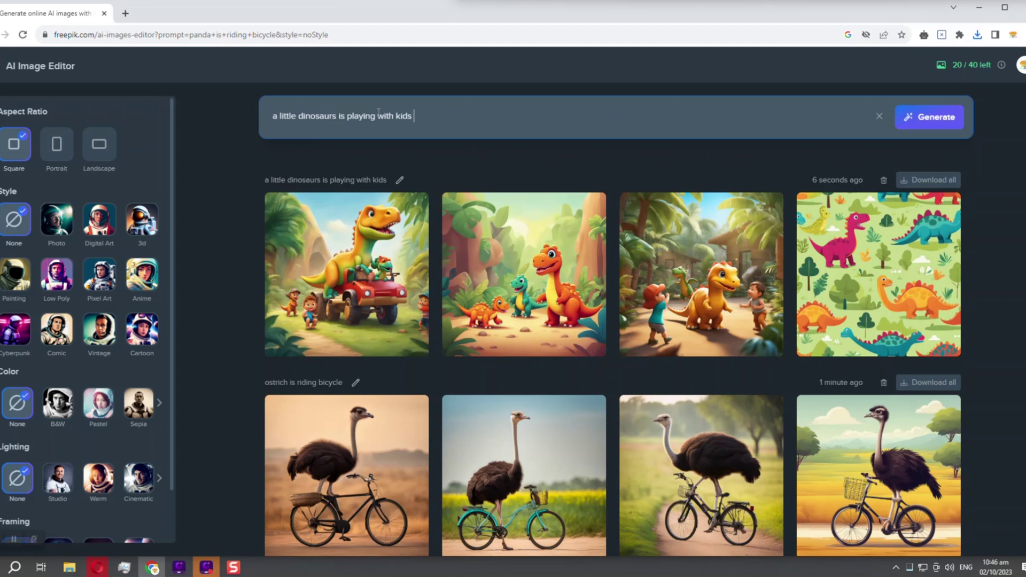
drag(339, 118, 298, 117)
double_click(317, 117)
key(BackSpace)
text(eagle)
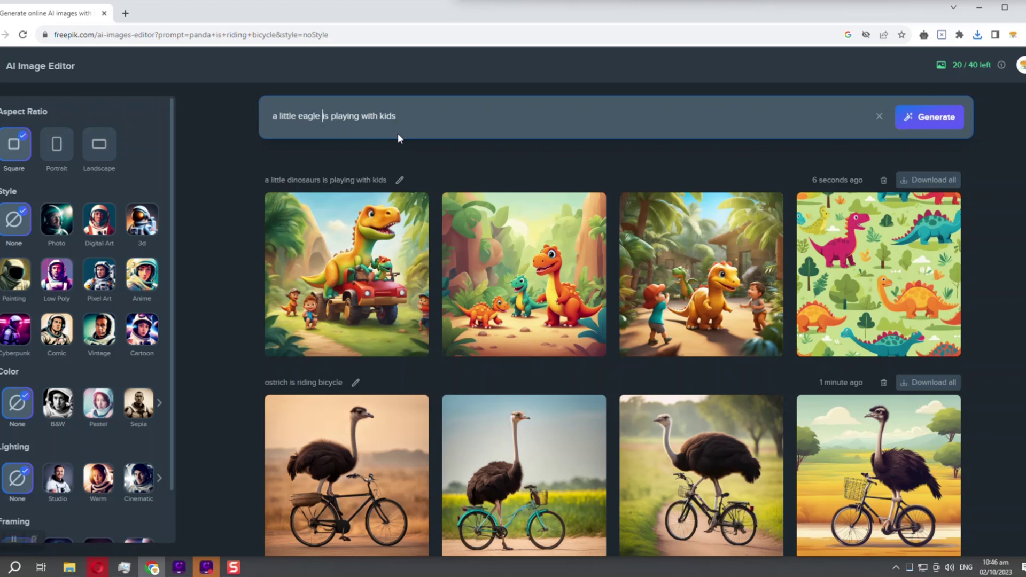
click(930, 116)
drag(300, 116, 270, 117)
key(BackSpace)
click(920, 116)
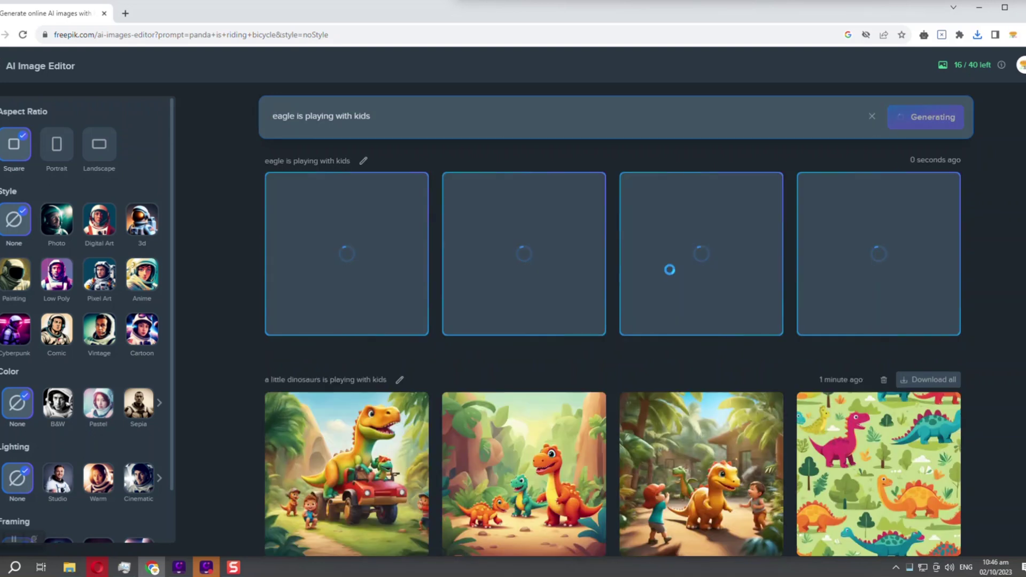
- Enlarge the first eagle image, download it and close the enlarged view
scroll(576, 422, down, 1)
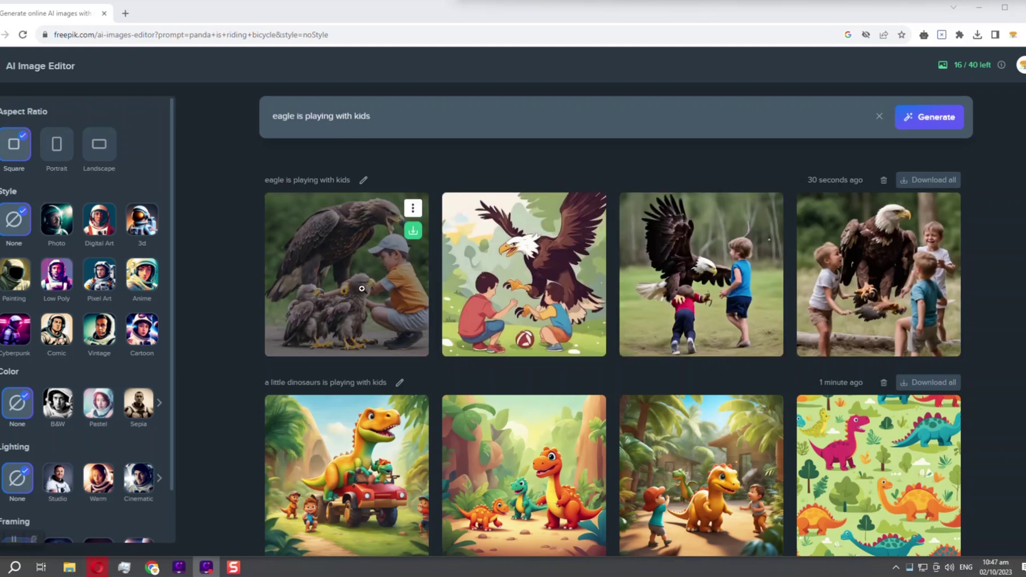
click(339, 298)
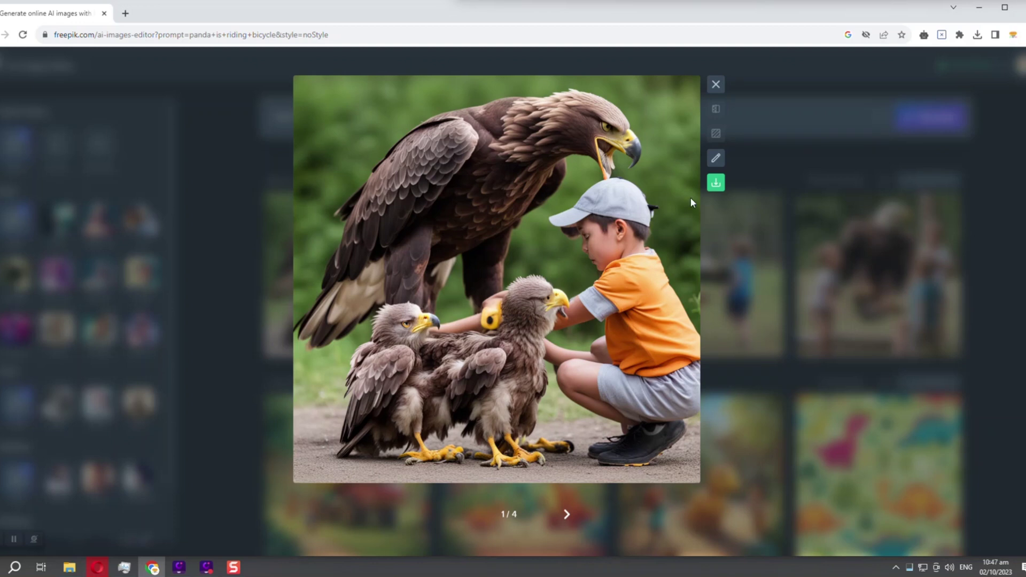
click(716, 182)
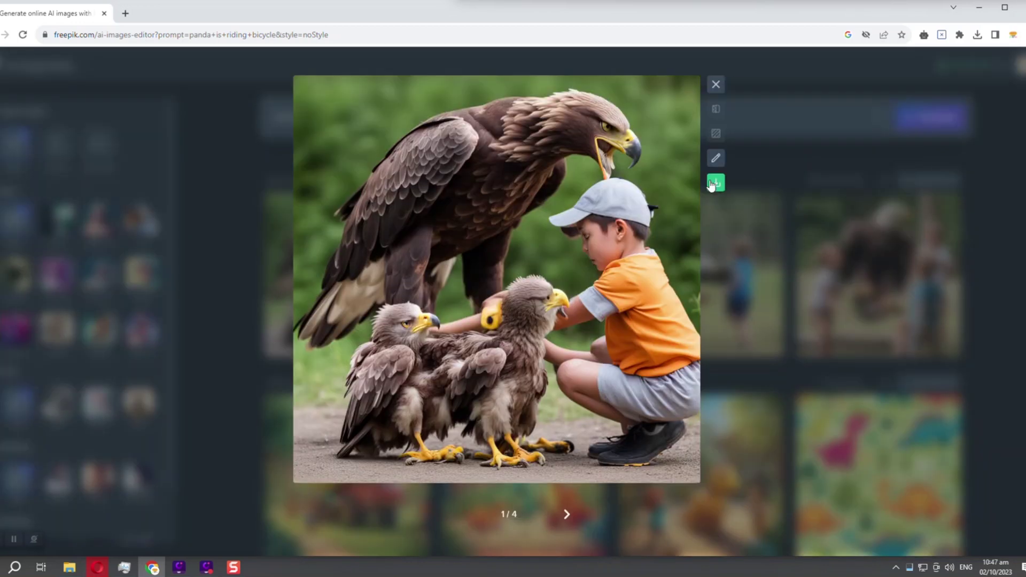
click(717, 83)
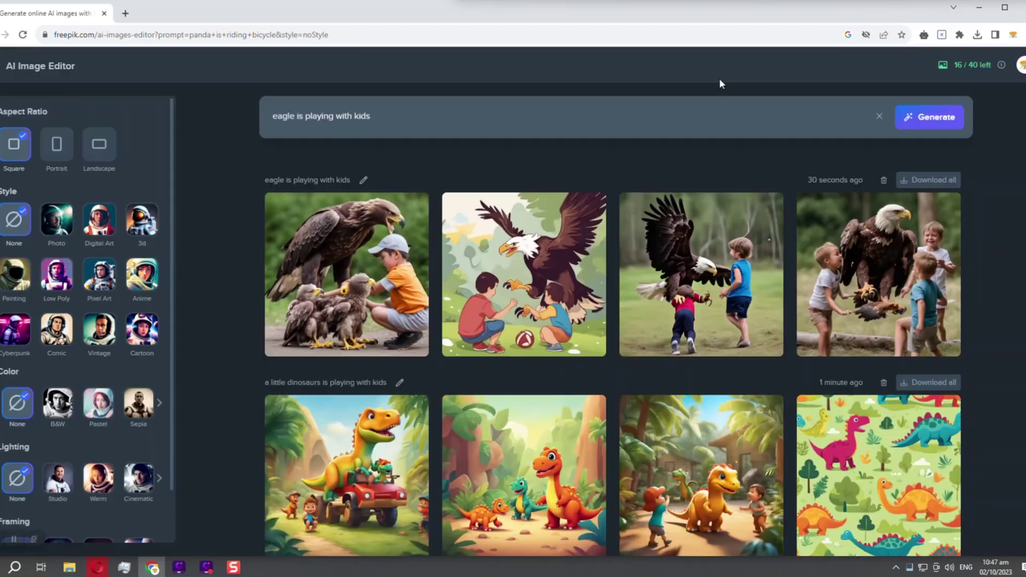
- Look through the earlier generated image sets, down to the 3d ostrich and panda results and back up
scroll(725, 187, down, 15)
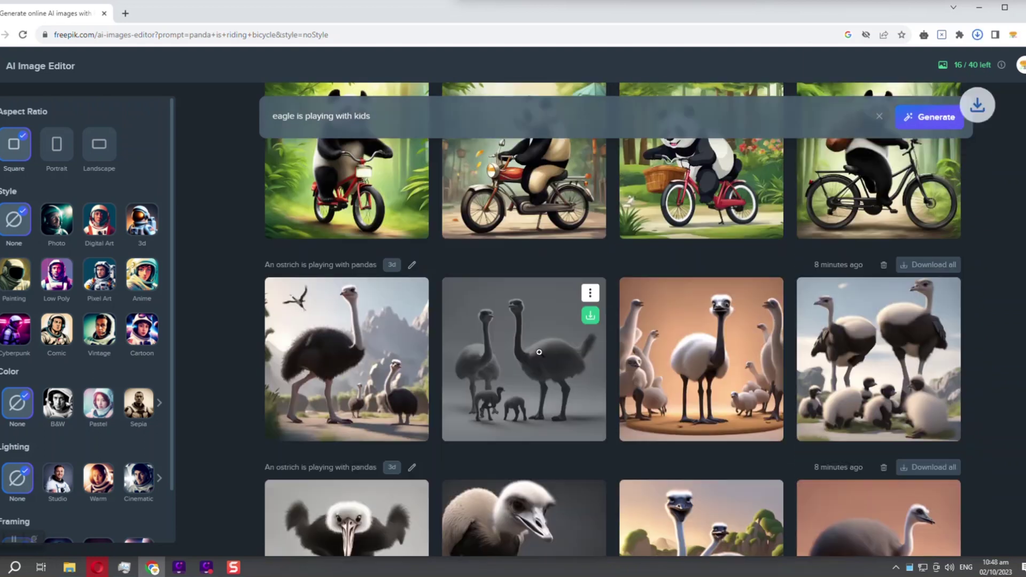
scroll(740, 311, down, 1)
scroll(592, 374, up, 3)
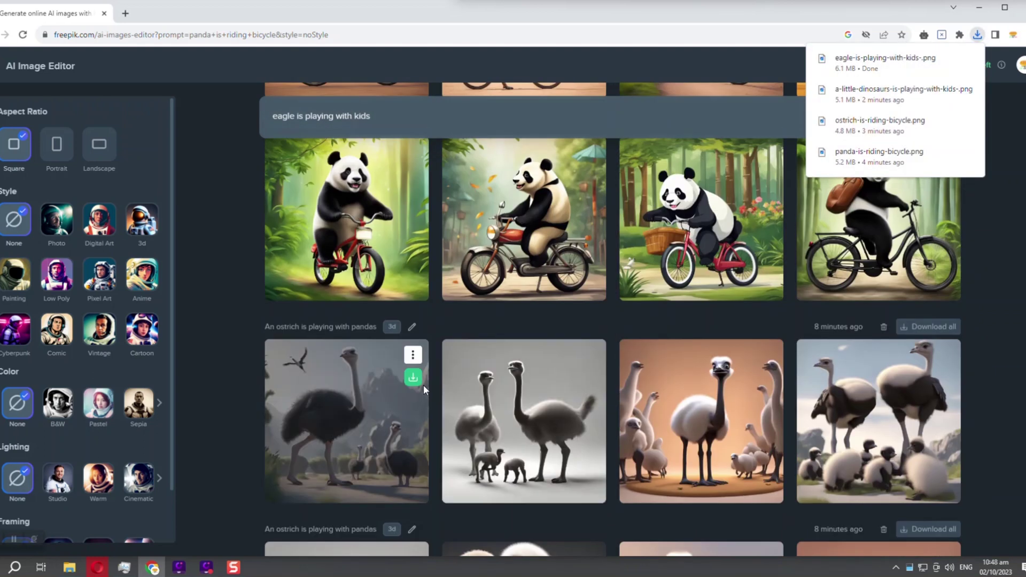
scroll(423, 385, down, 1)
scroll(605, 300, up, 12)
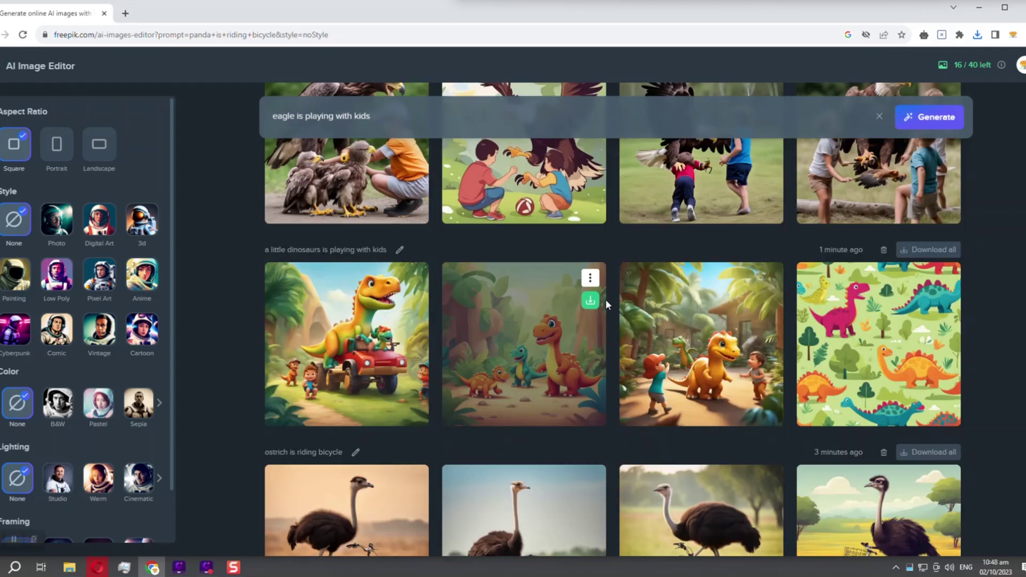